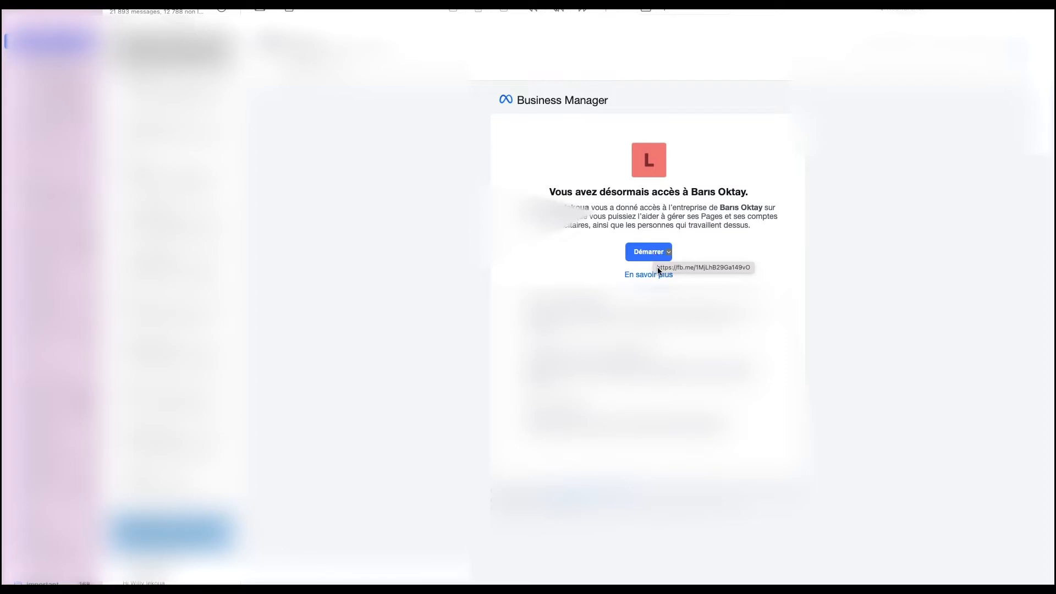
Copy the Démarrer invitation link address from the Apple Mail message.
right_click(667, 254)
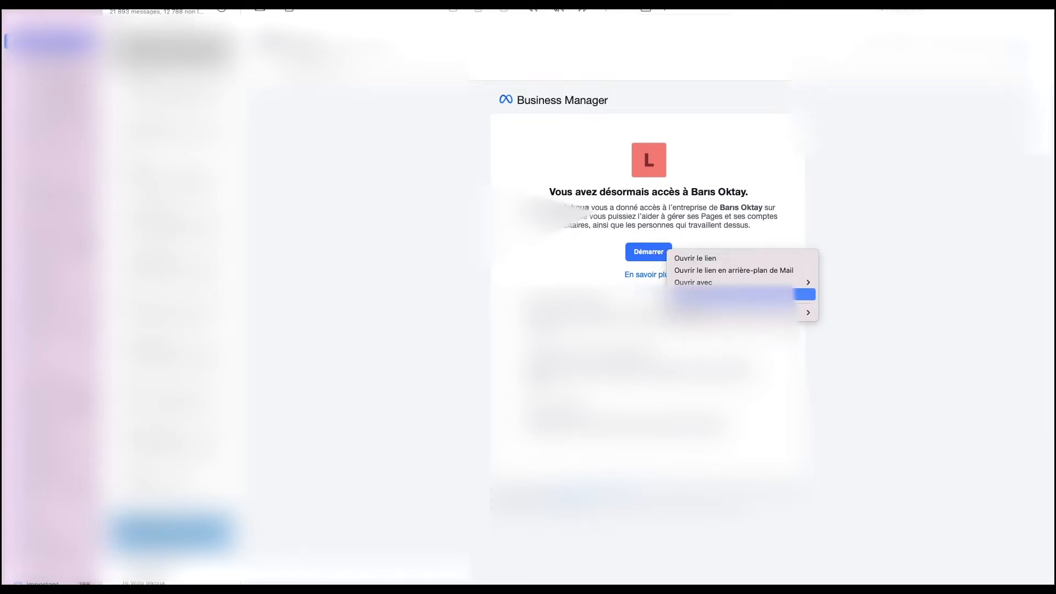
click(715, 293)
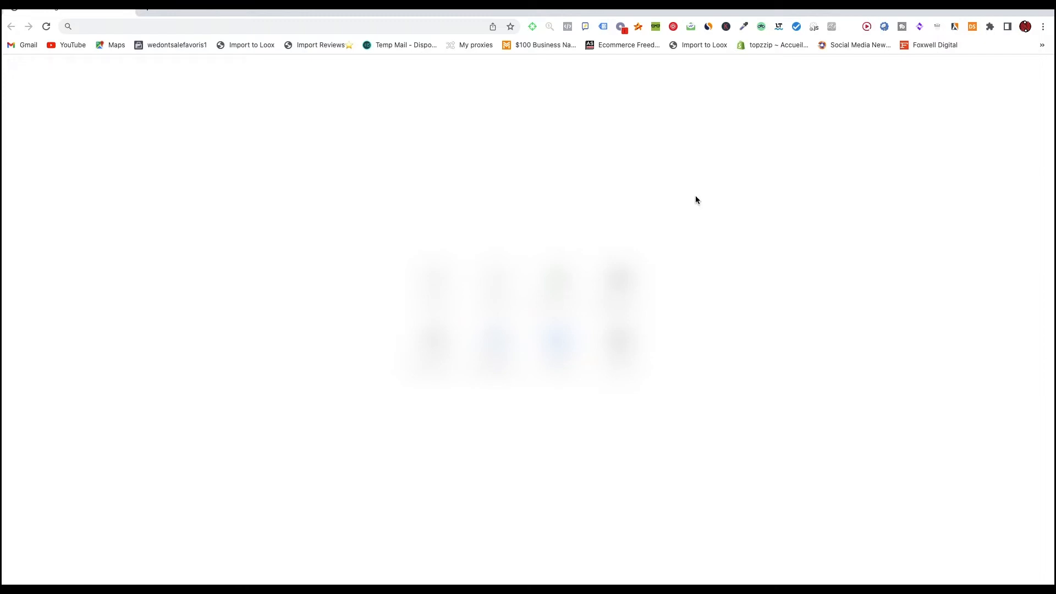
Create a Chrome profile named 'business manager' without an account, using the grey theme.
click(1026, 28)
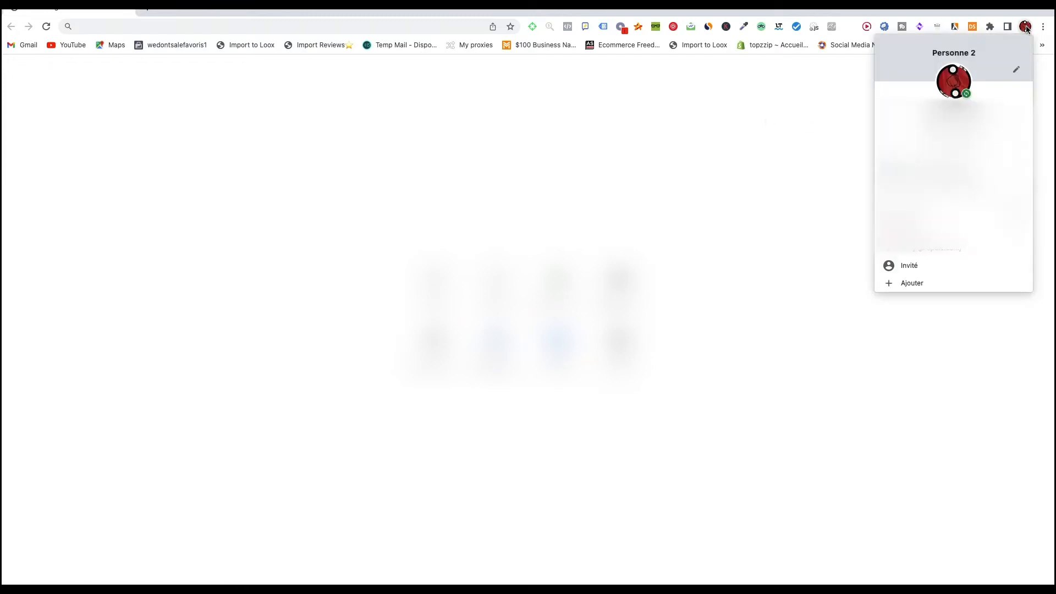
click(912, 283)
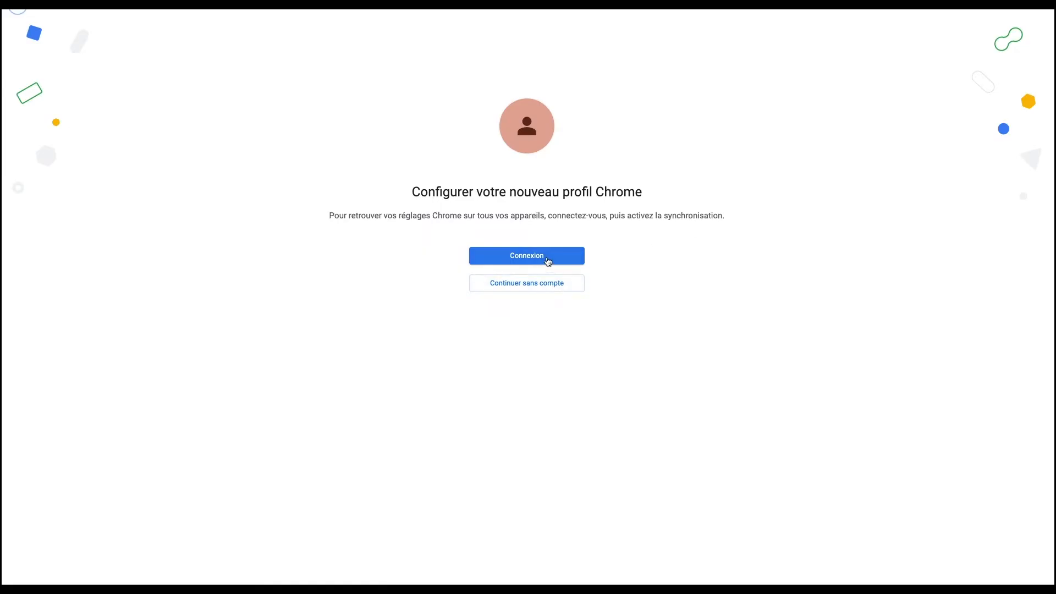
click(548, 290)
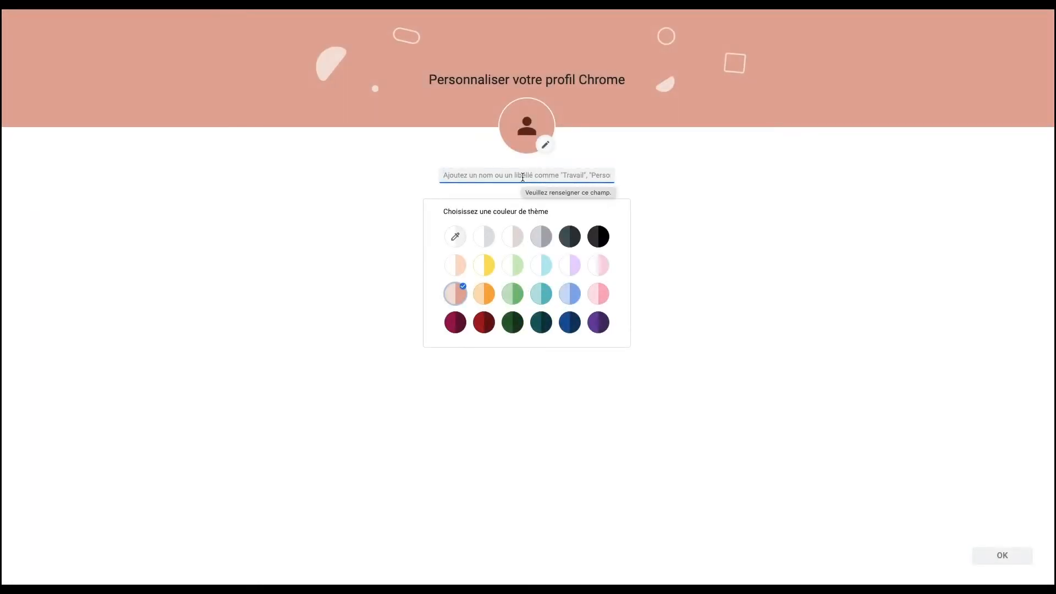
text(business manager)
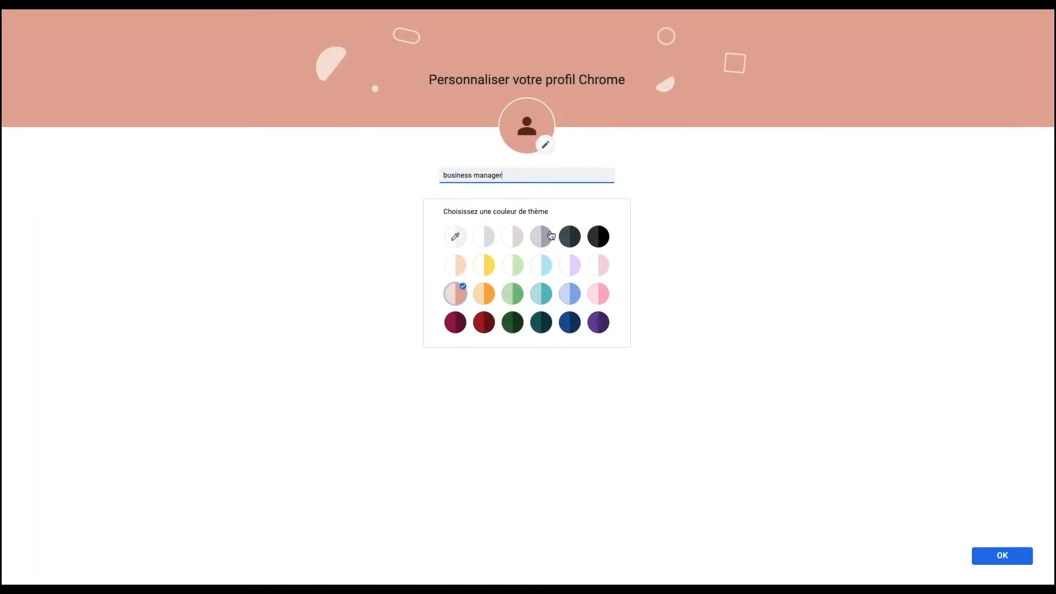
click(551, 235)
click(1011, 556)
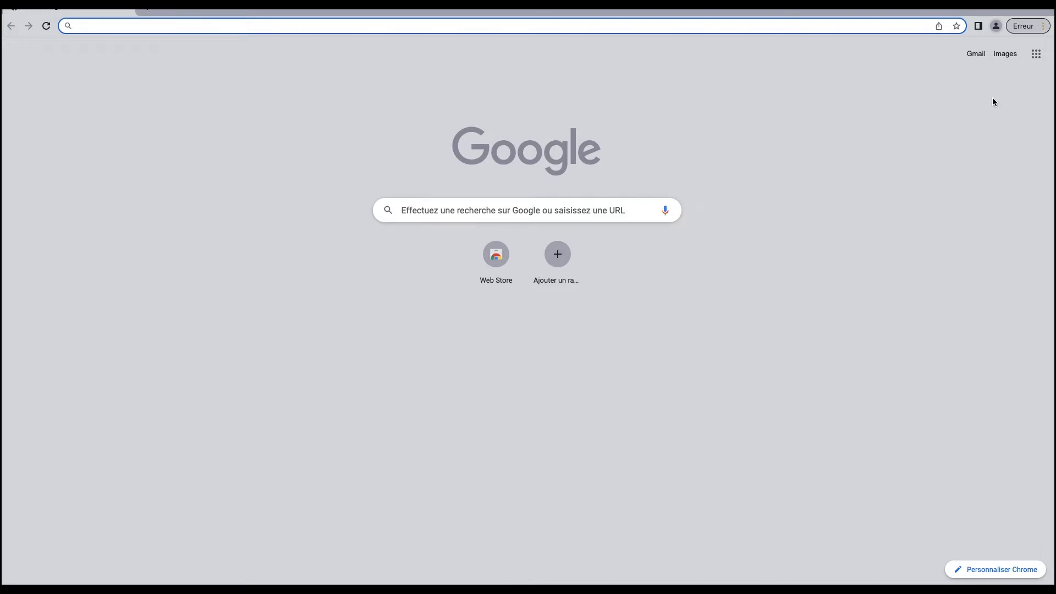
Load facebook.com, then open the copied fb.me invitation link in a new tab.
text(faceb)
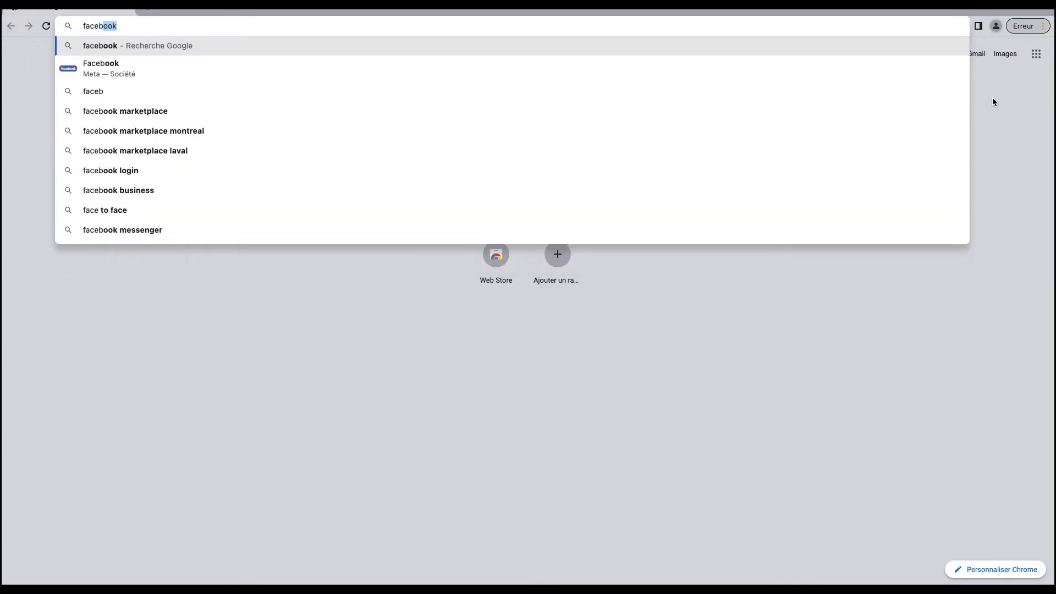
text(ook.com)
key(Return)
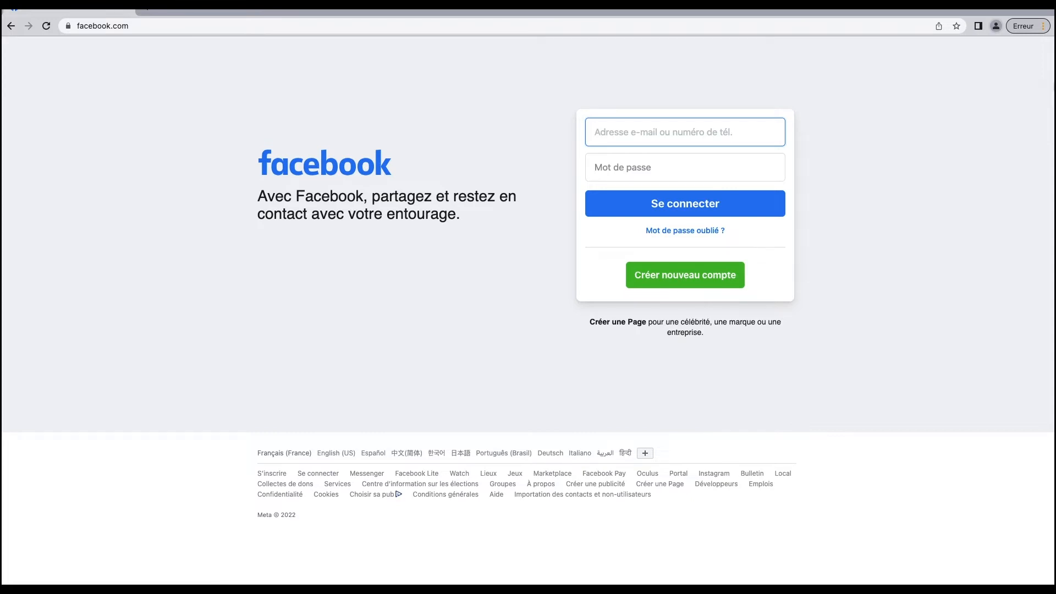
click(147, 9)
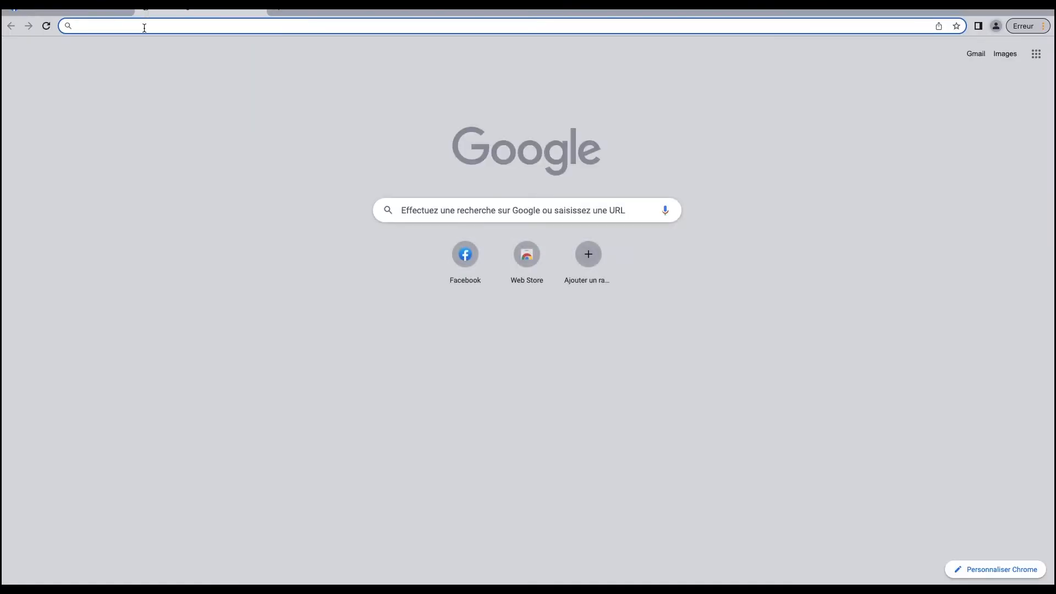
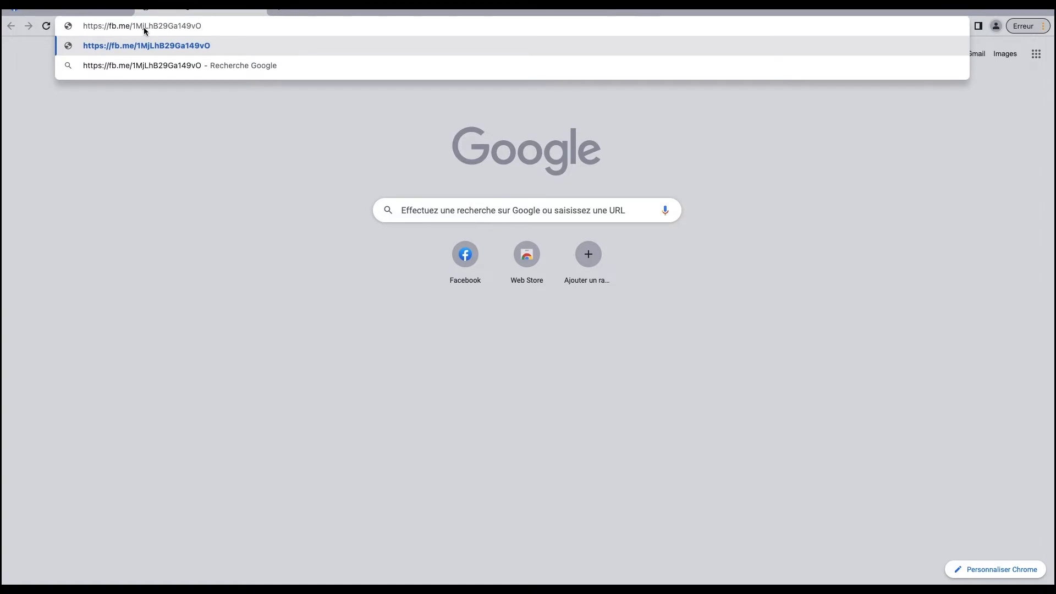
key(Return)
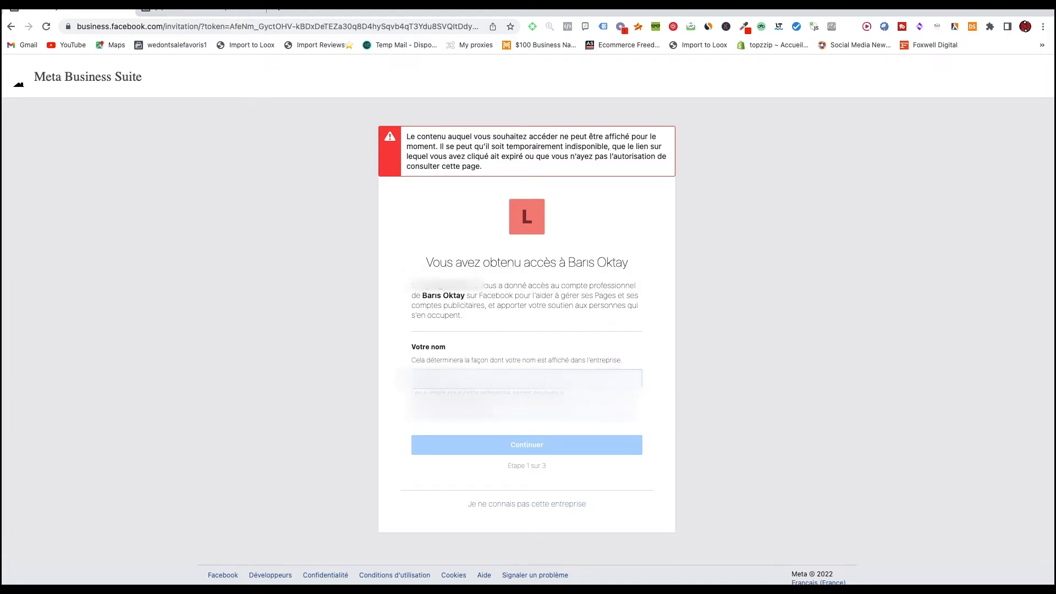
Confirm the business details step and accept the Business Manager invitation.
scroll(563, 443, down, 3)
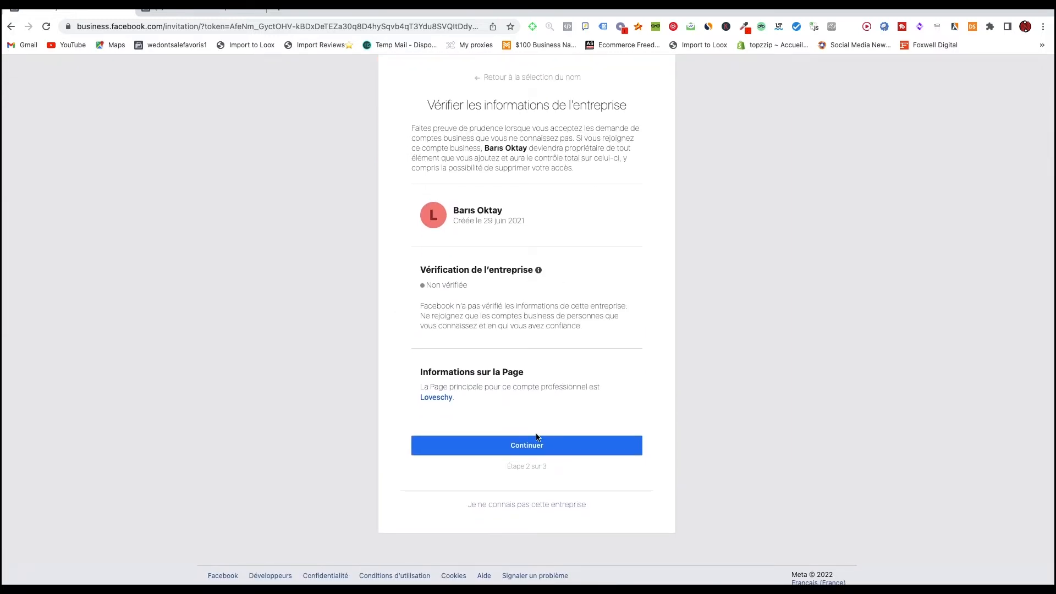
click(534, 452)
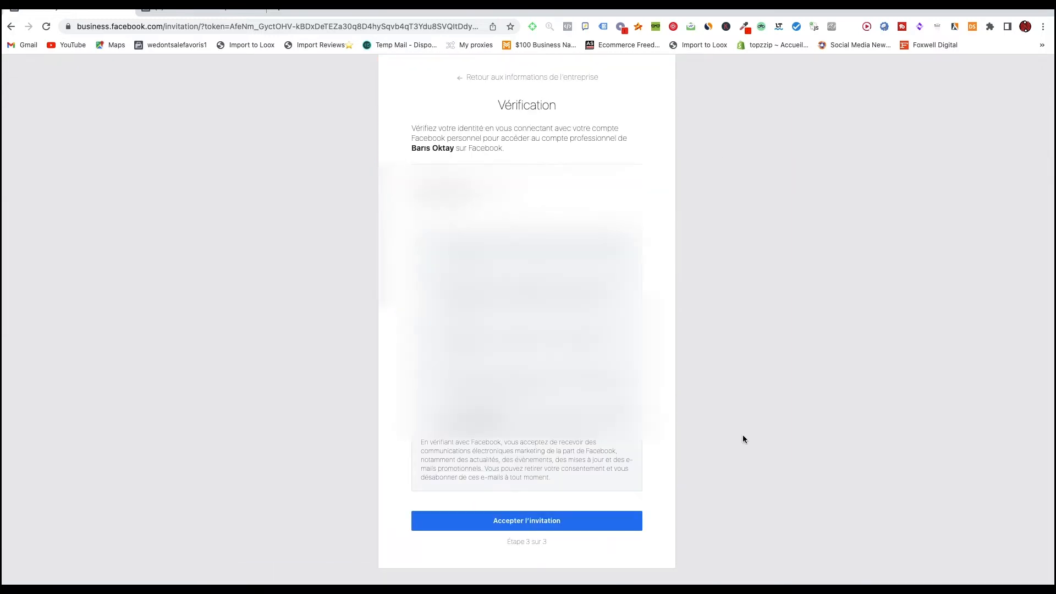
scroll(510, 483, down, 1)
click(521, 487)
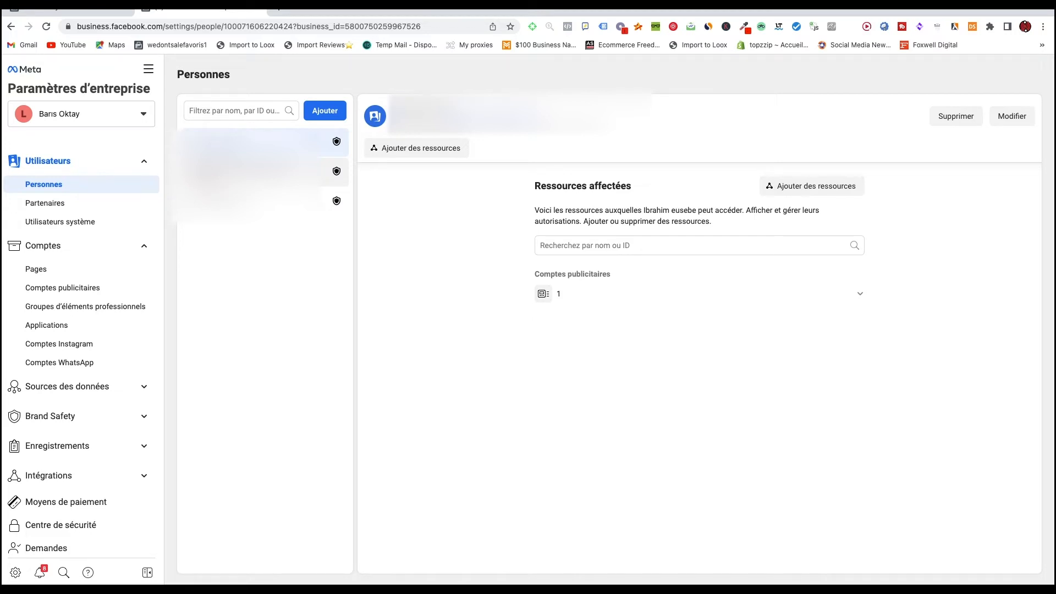
Go to Personnes and start adding a new person with the Ajouter button.
click(44, 187)
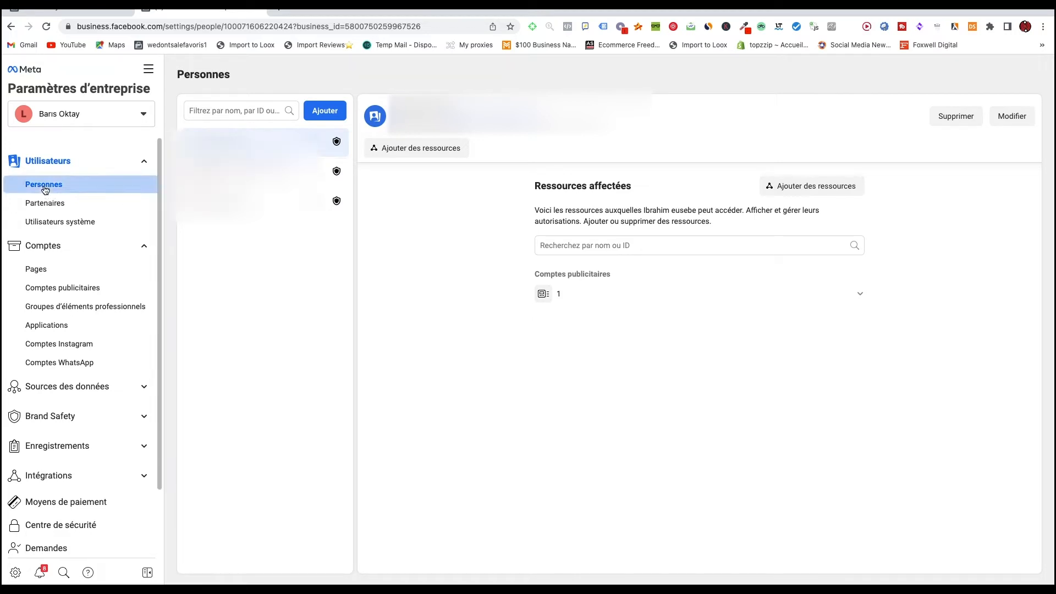
click(321, 111)
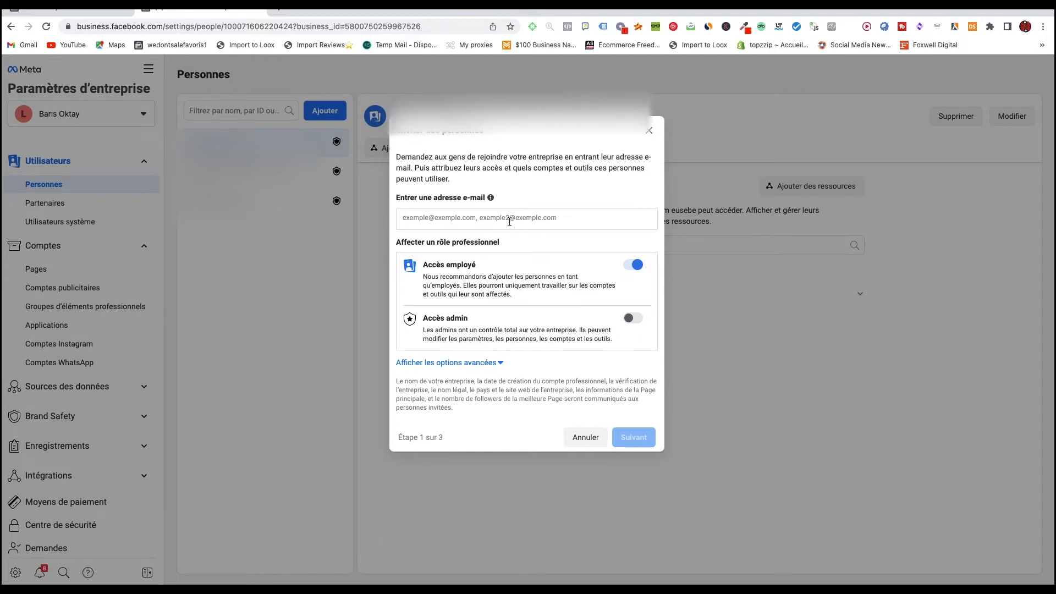
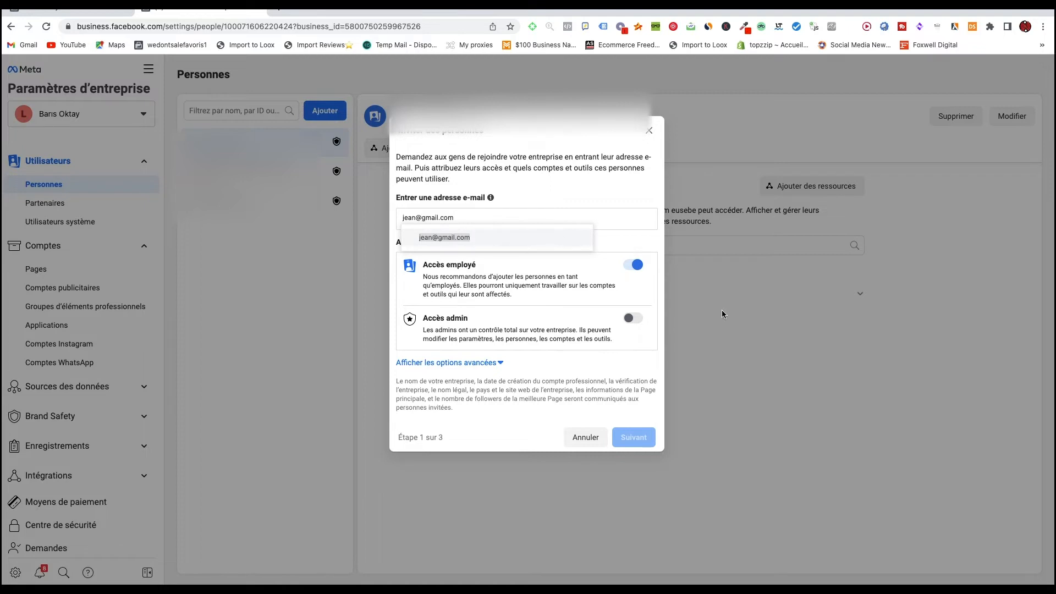
Invite the new person's e-mail address with Accès admin enabled and send the invitation.
key(Return)
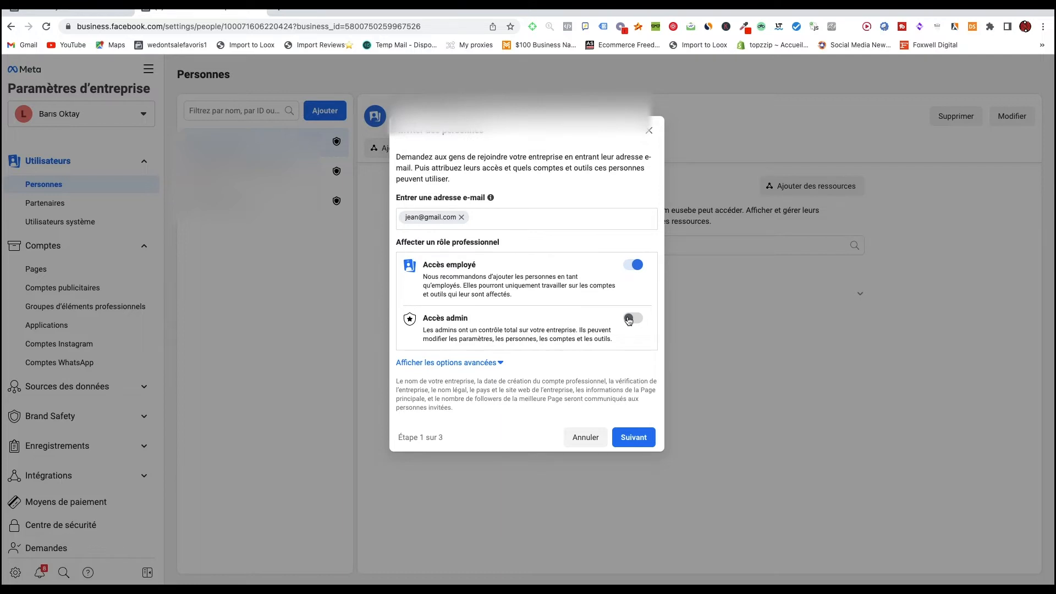
click(631, 319)
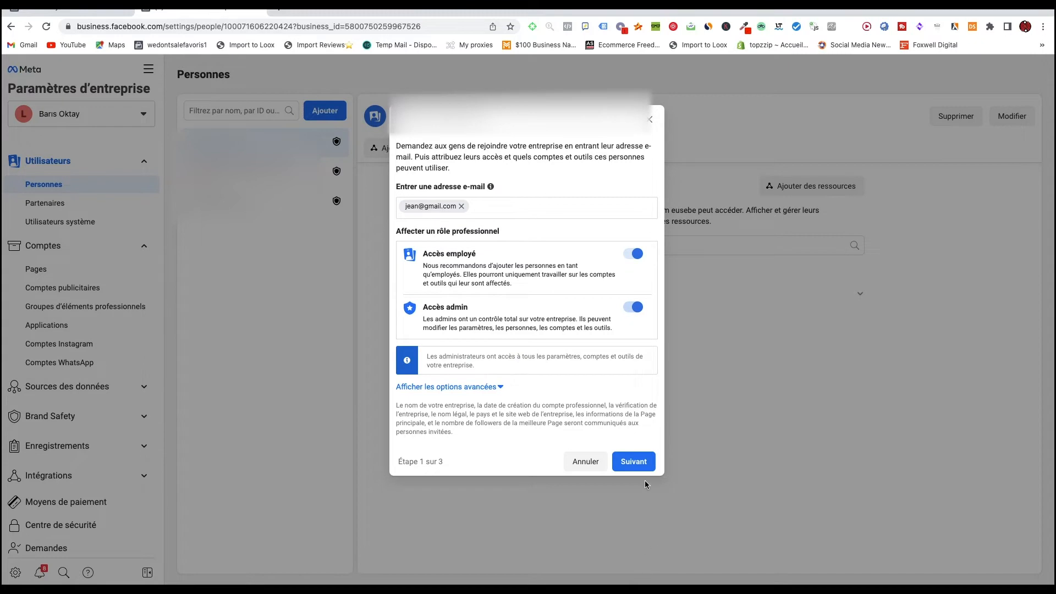
click(638, 464)
scroll(649, 378, down, 5)
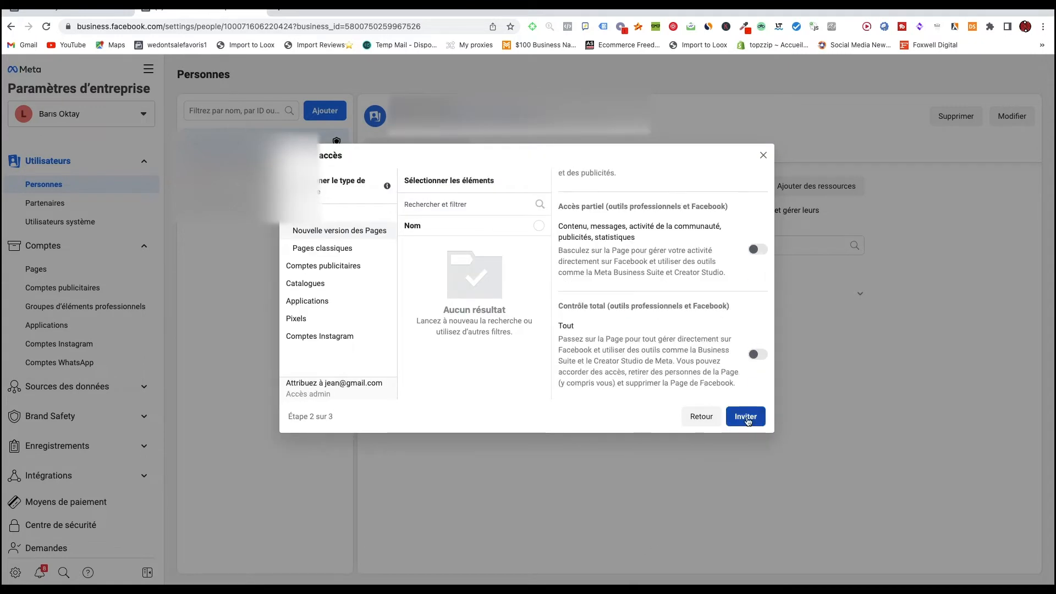
click(747, 418)
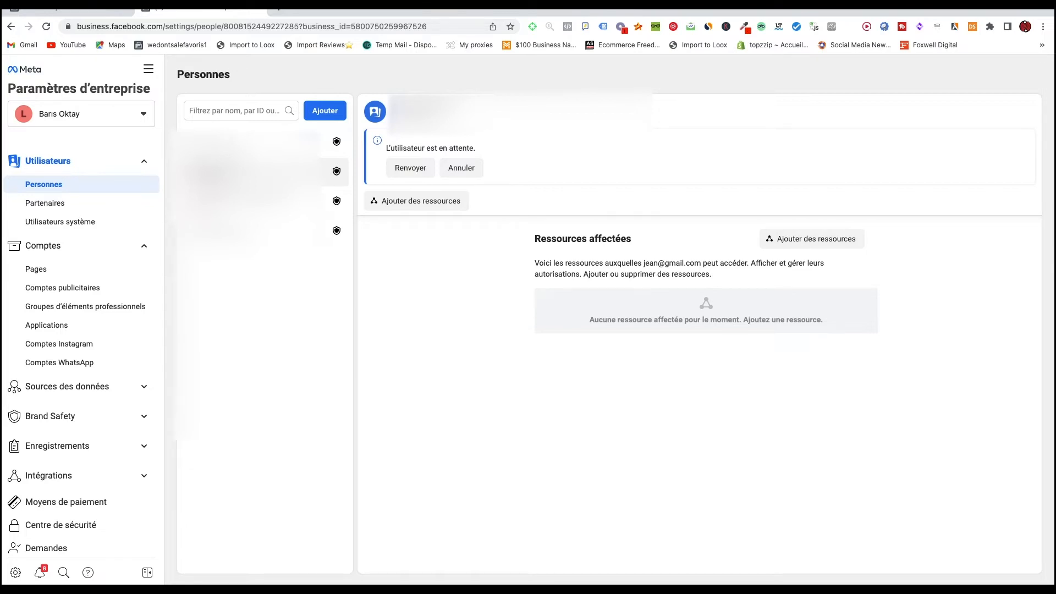
click(72, 511)
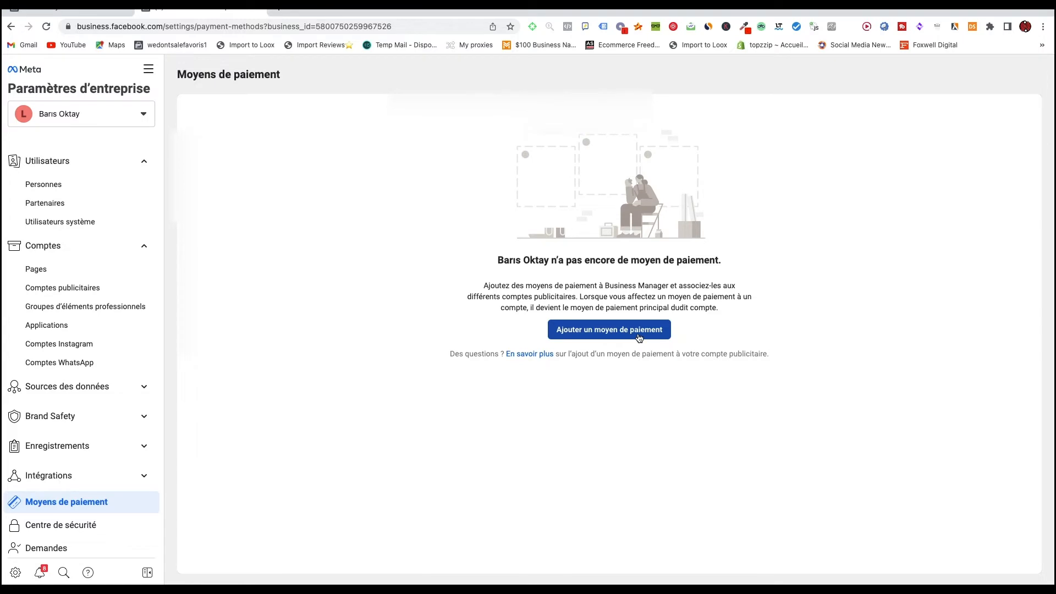
click(62, 188)
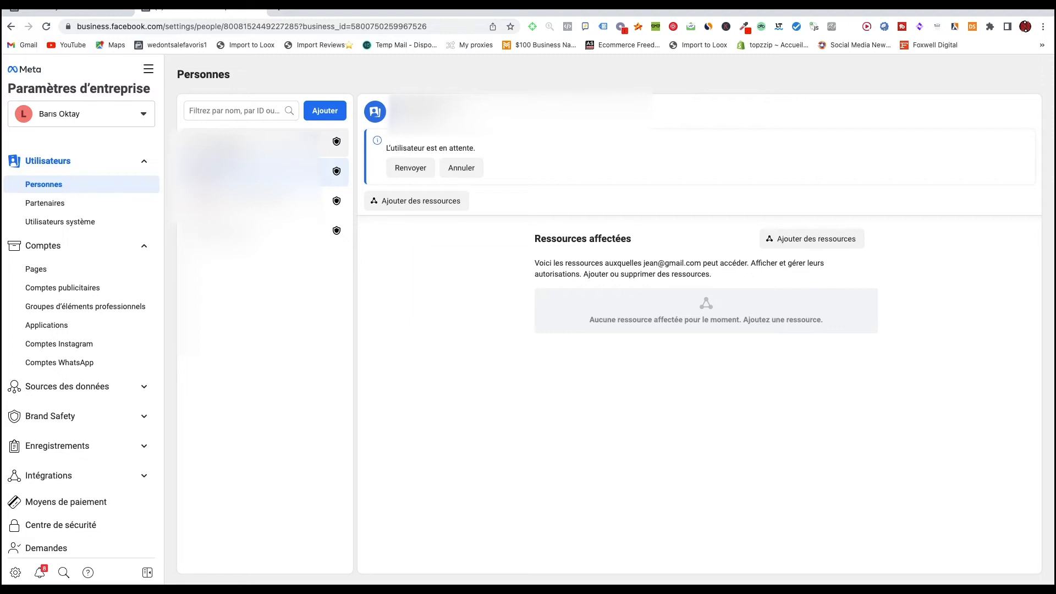
Remove the old user from the business with Supprimer and confirm the removal.
click(254, 142)
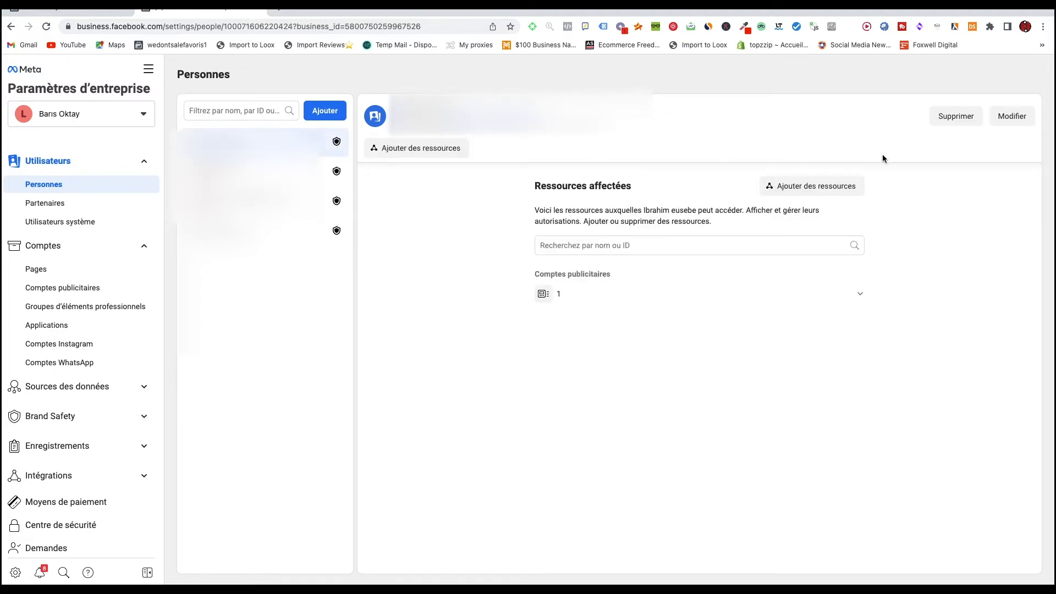
click(949, 123)
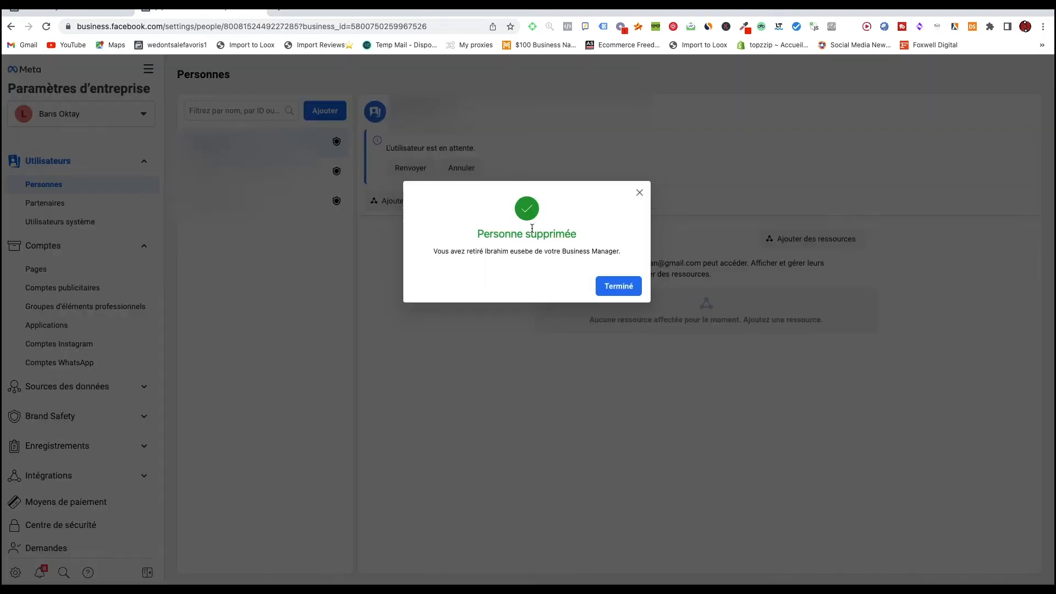
click(618, 289)
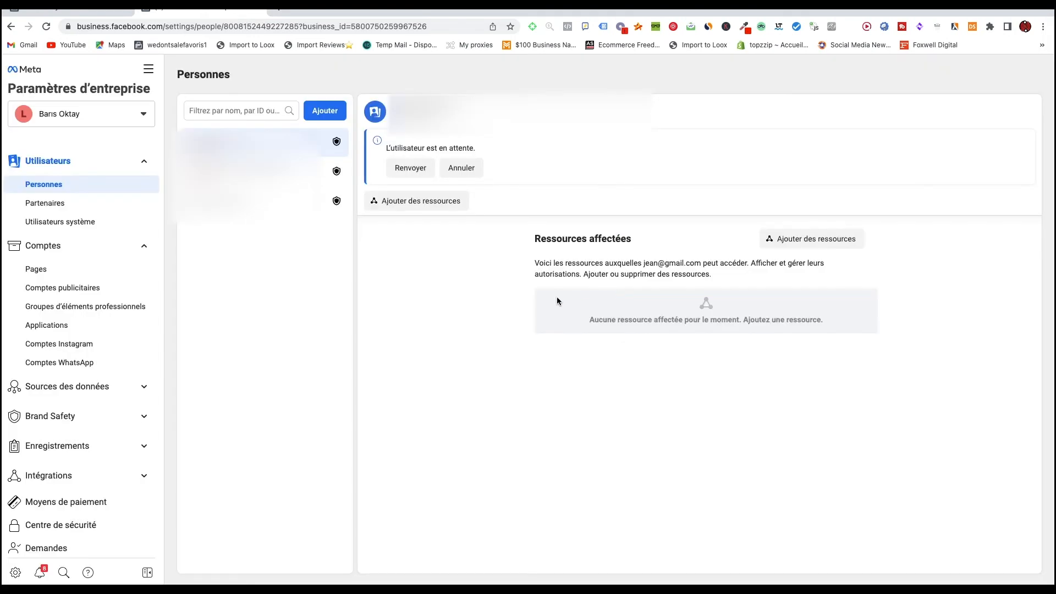